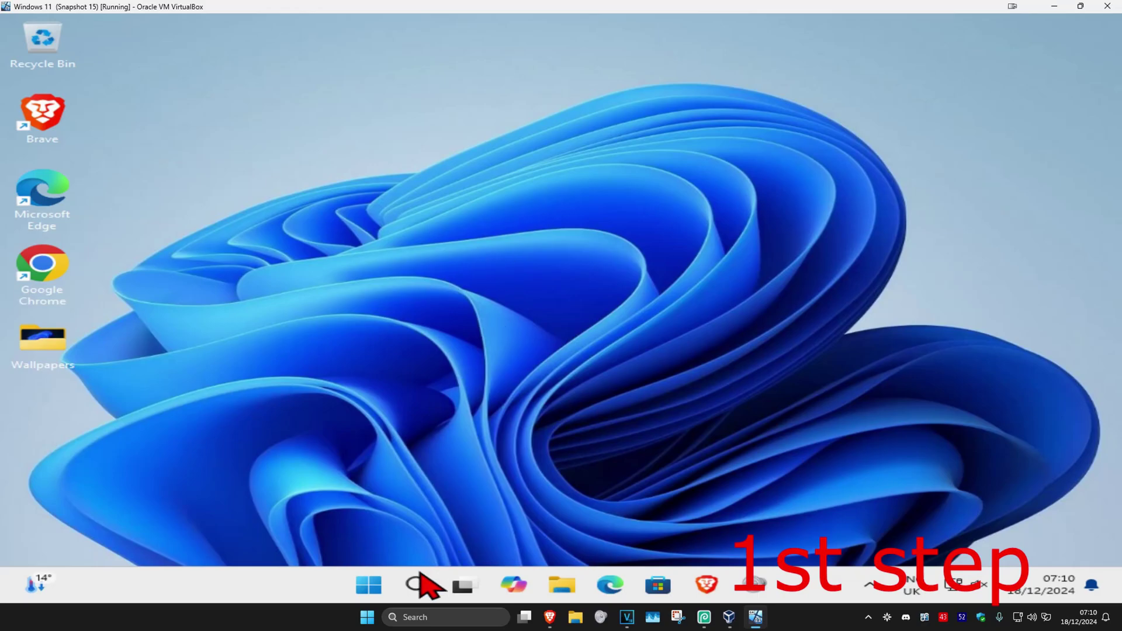
- Open Command Prompt as administrator, approving the UAC prompt, to prepare sfc /scannow
click(420, 574)
text(cmd)
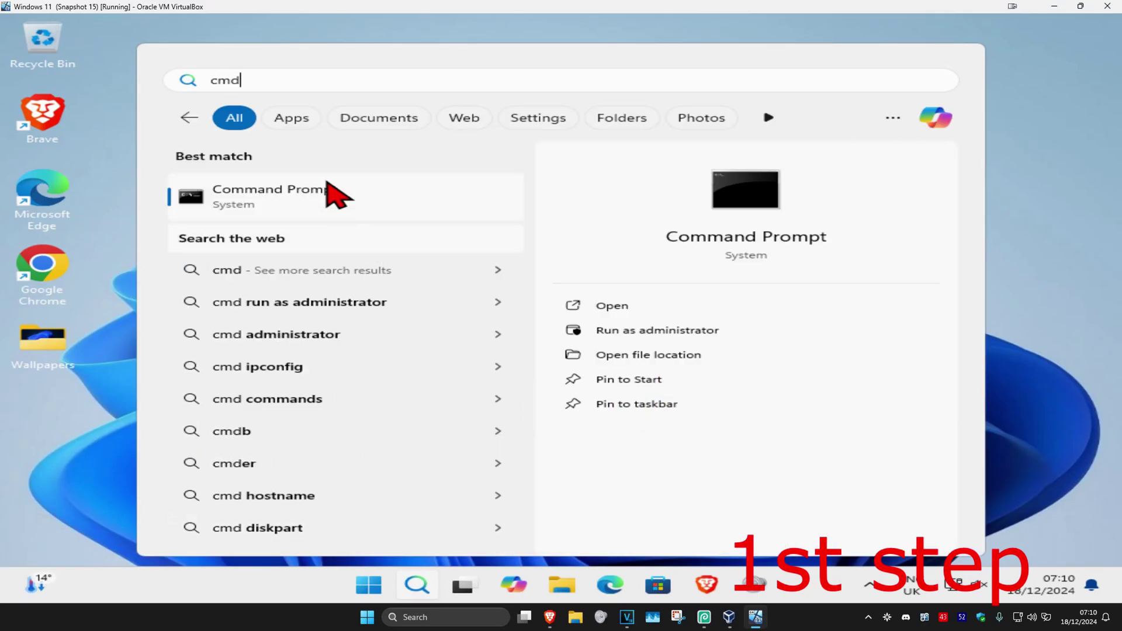
click(655, 332)
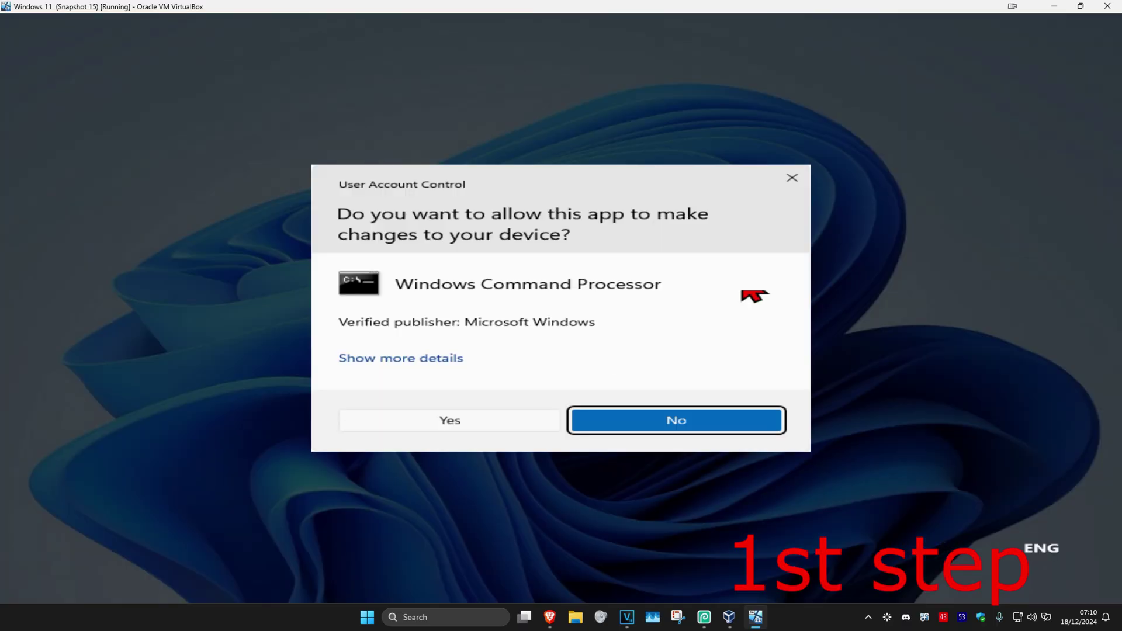
click(460, 420)
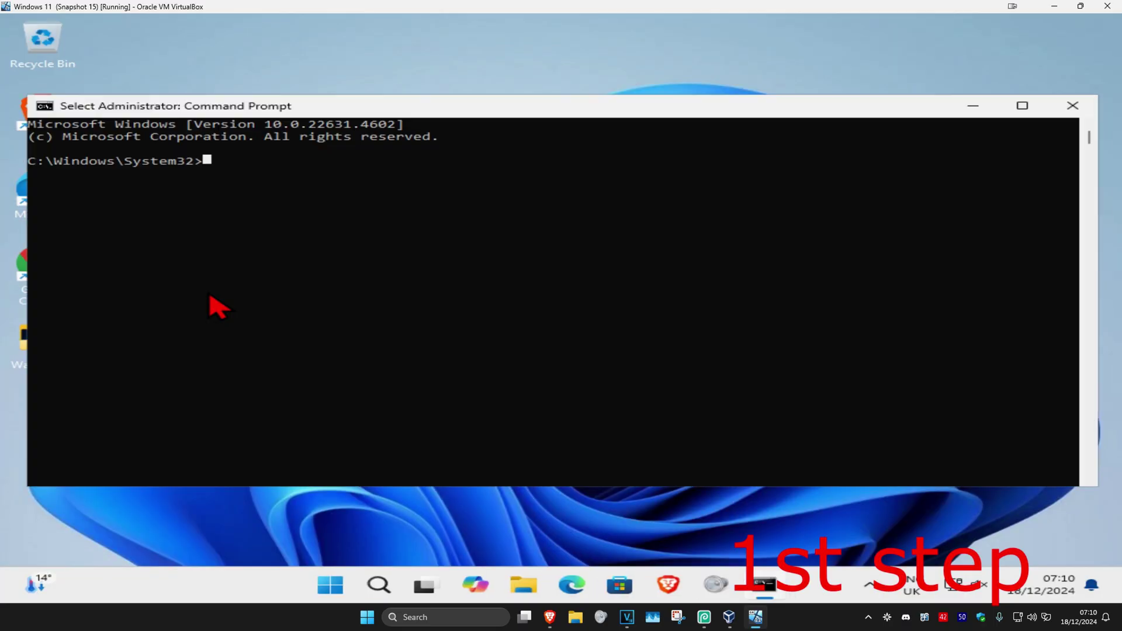
text(sfc /scan)
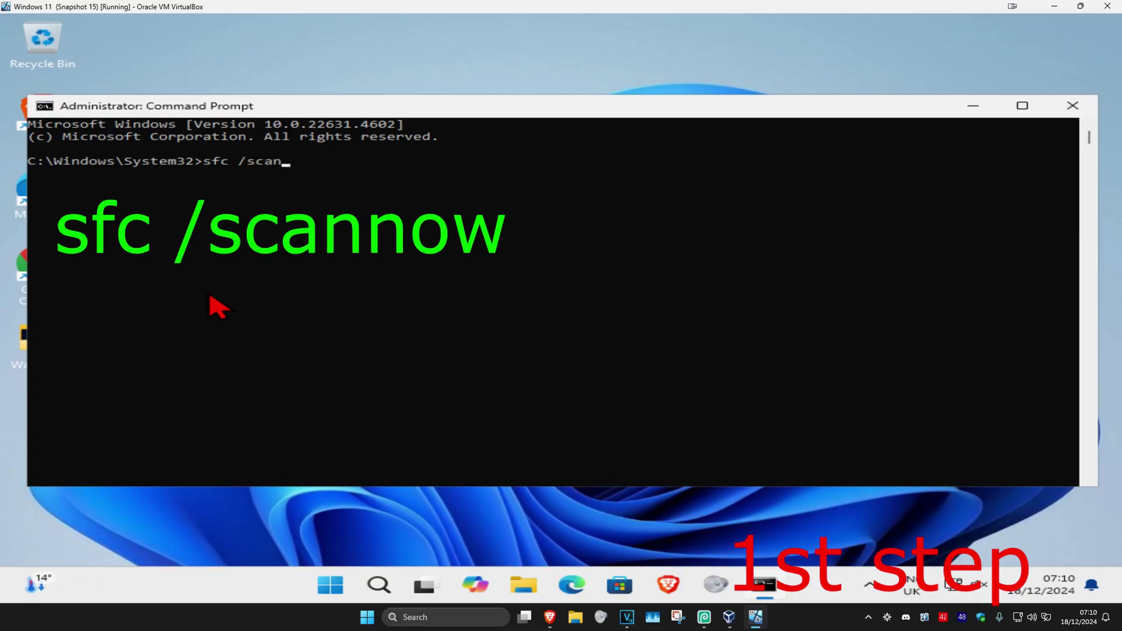
text(now)
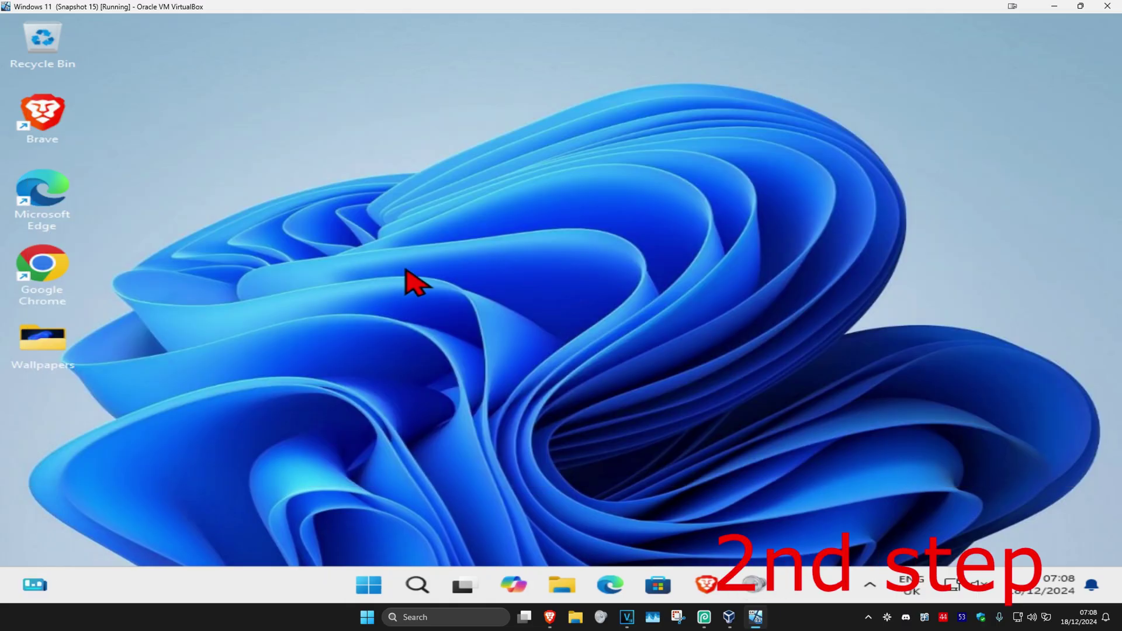
- Open Task Scheduler's properties in Services to verify it is running with Automatic startup
click(421, 585)
text(ser)
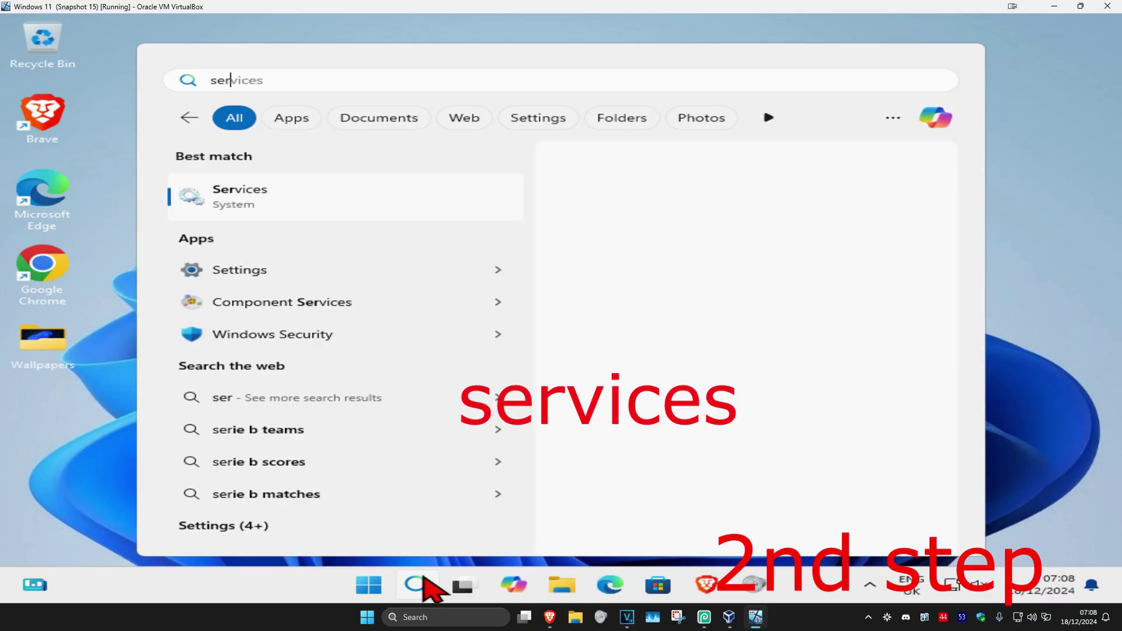
text(vi)
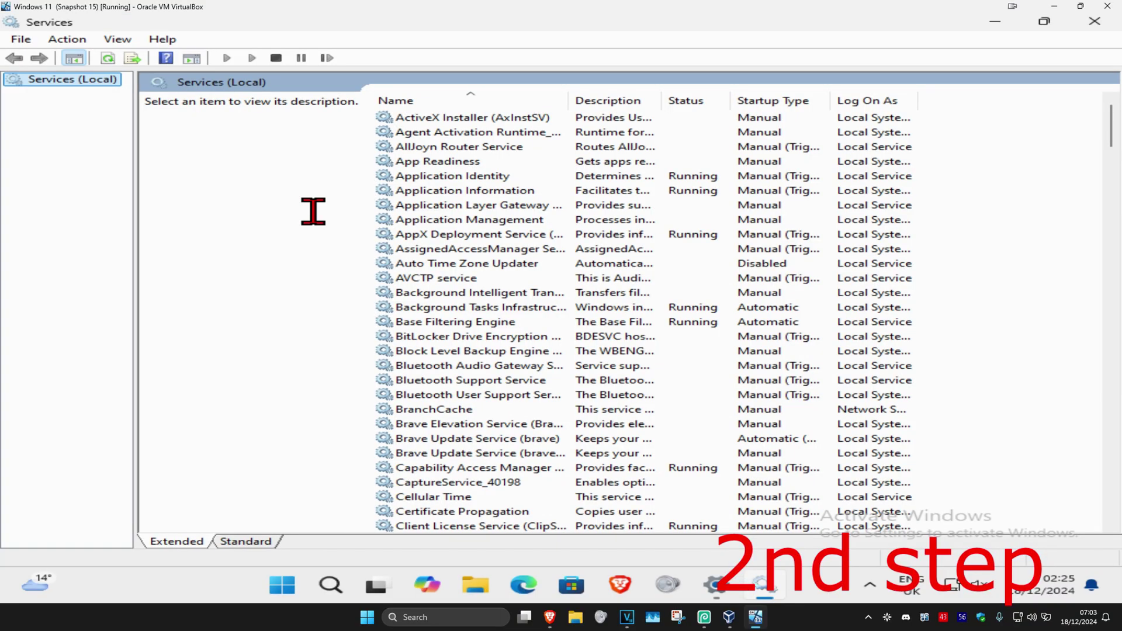
click(432, 118)
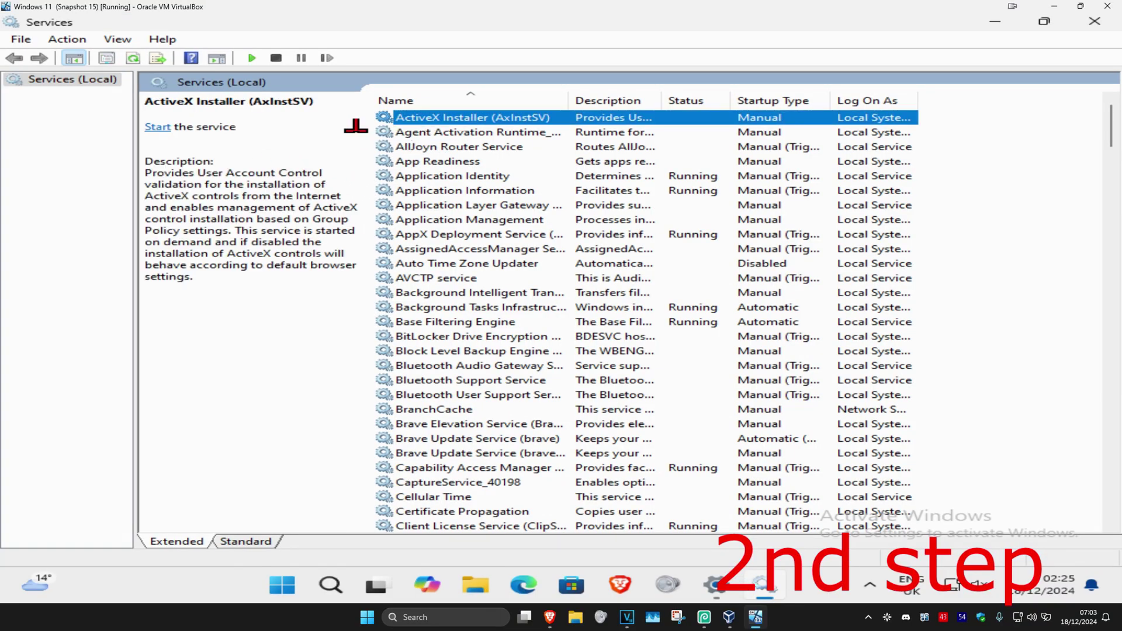
key(t)
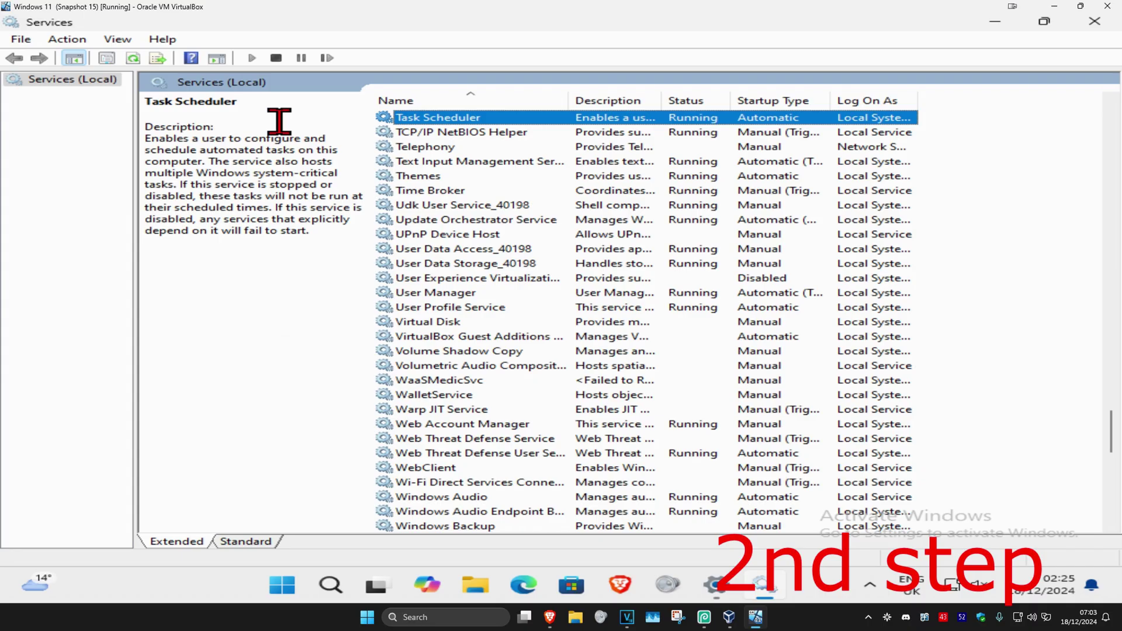
double_click(455, 120)
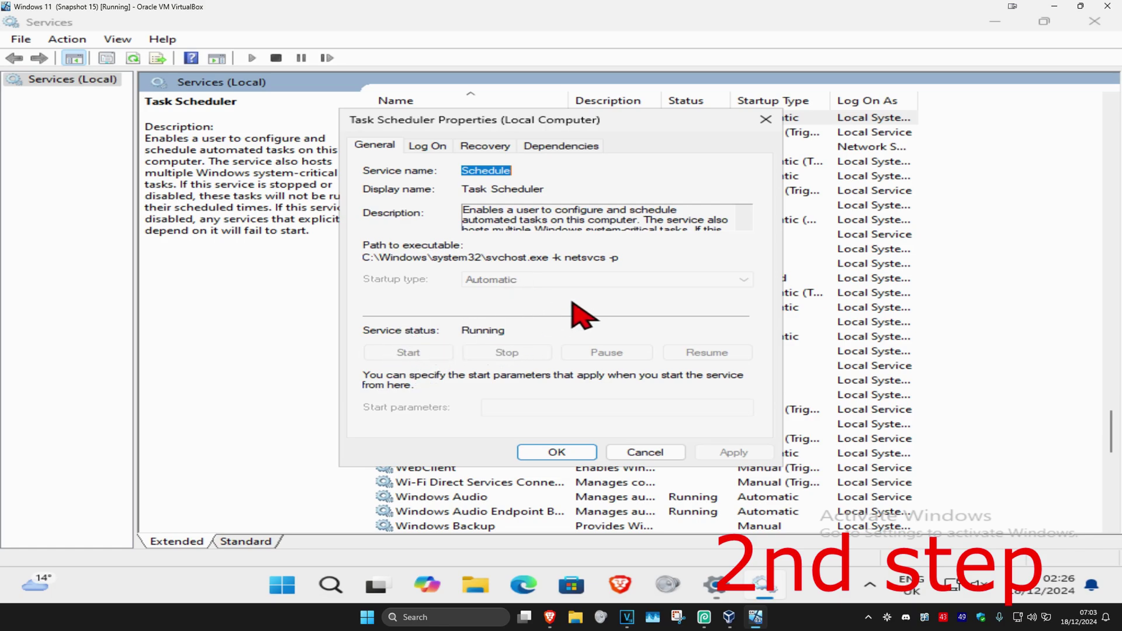
click(567, 451)
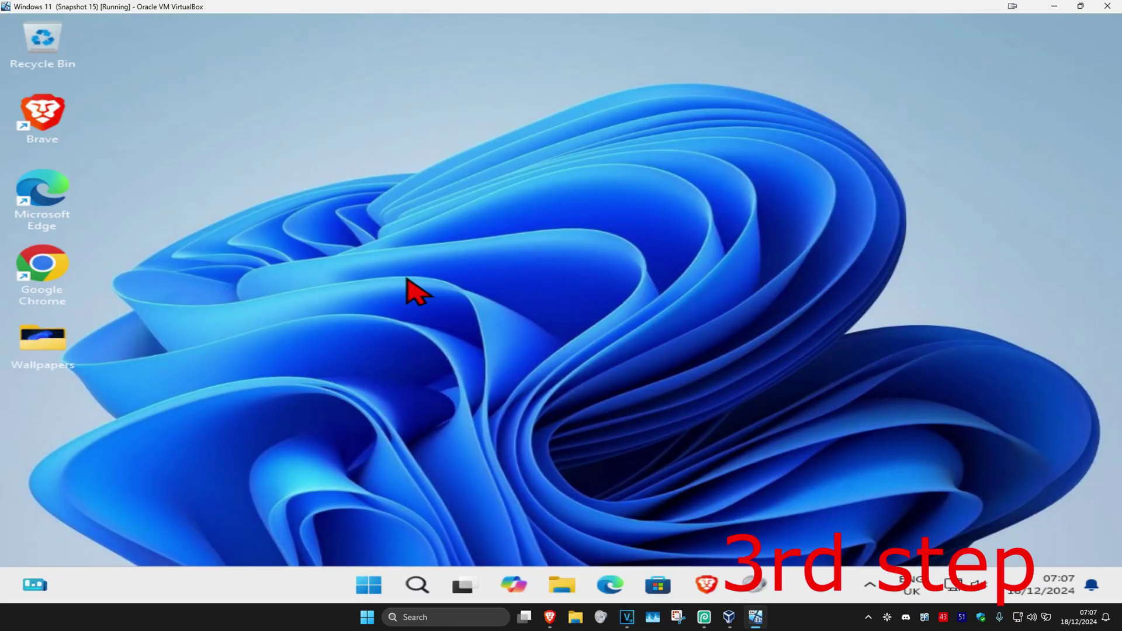
- Sync the clock with time.windows.com from the Date & time settings page
click(431, 585)
text(chan)
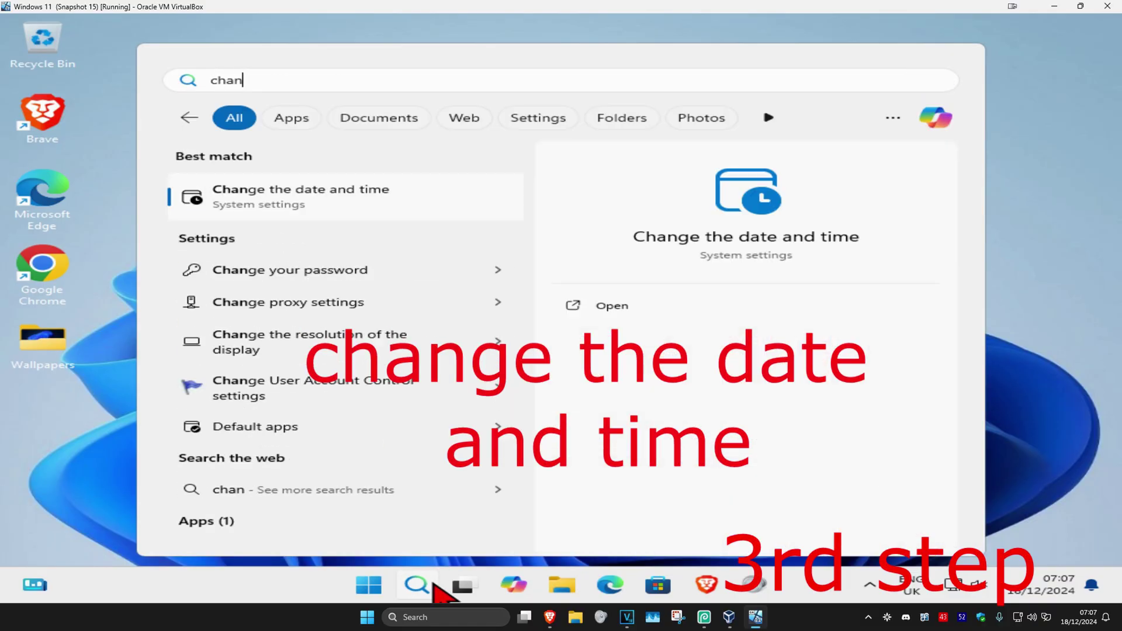
text(ge the)
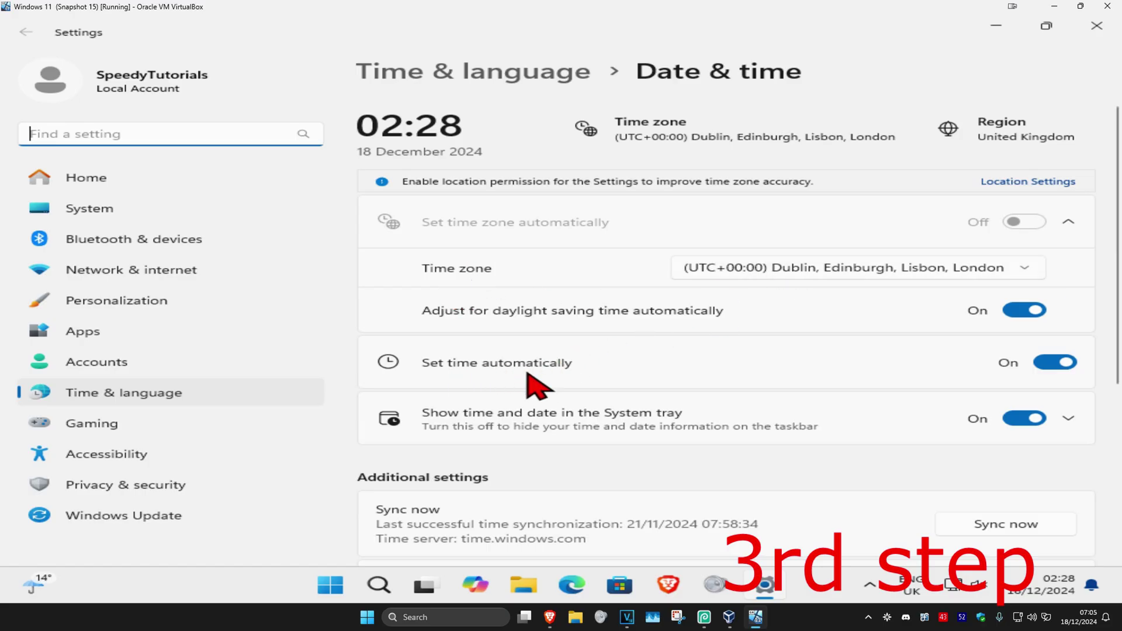
scroll(692, 219, down, 3)
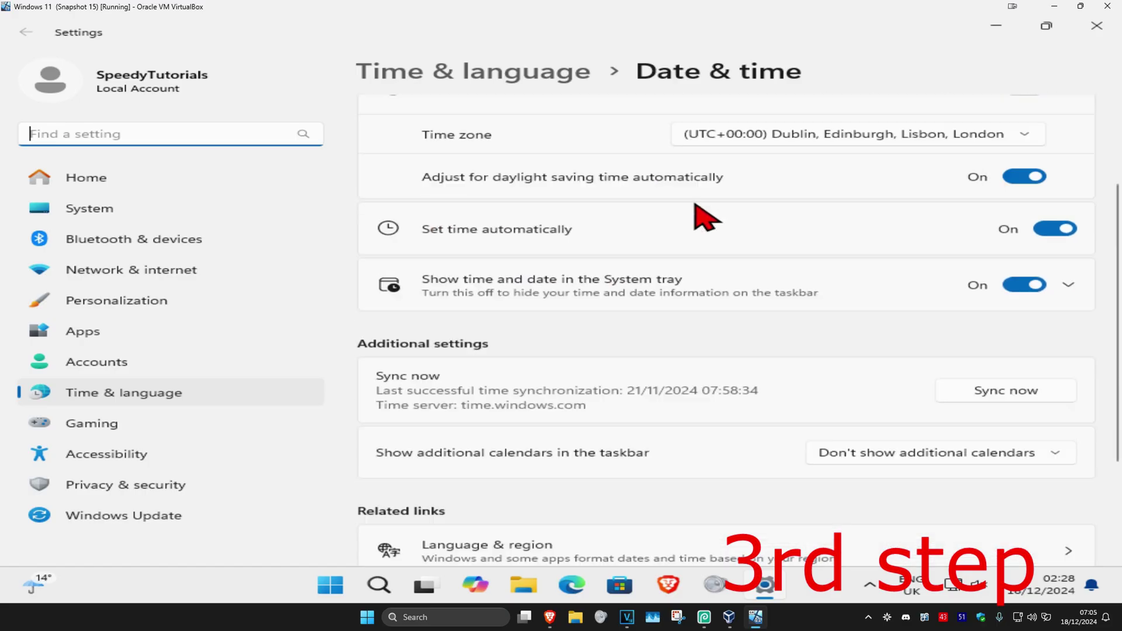
click(980, 377)
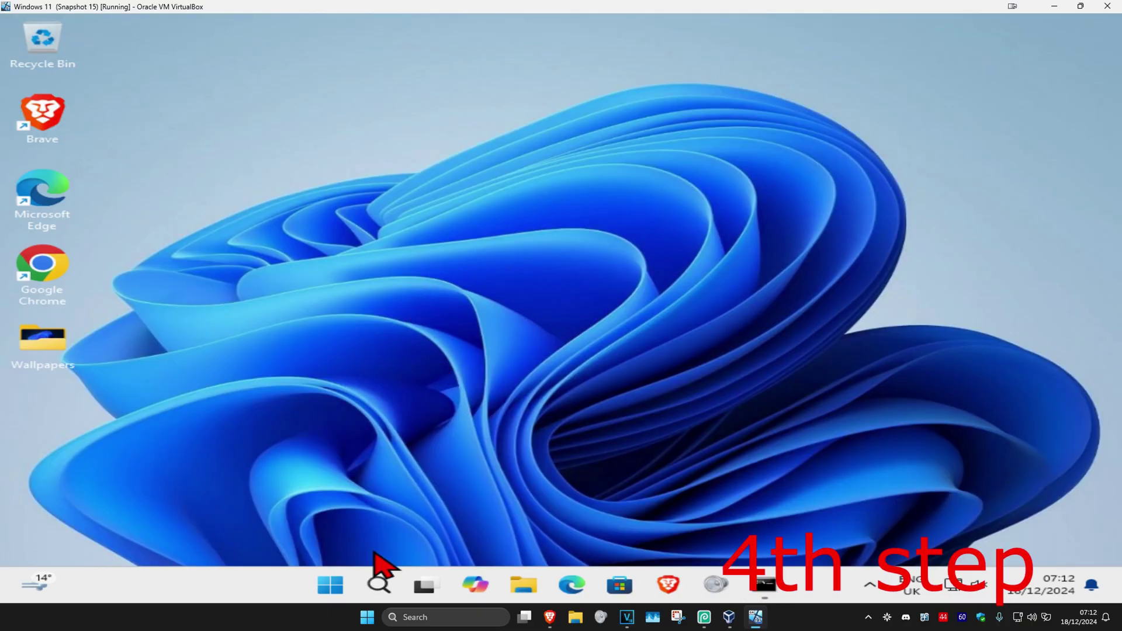
- Run a check on the Windows Update page, then restart from the power options
click(380, 583)
text(check for)
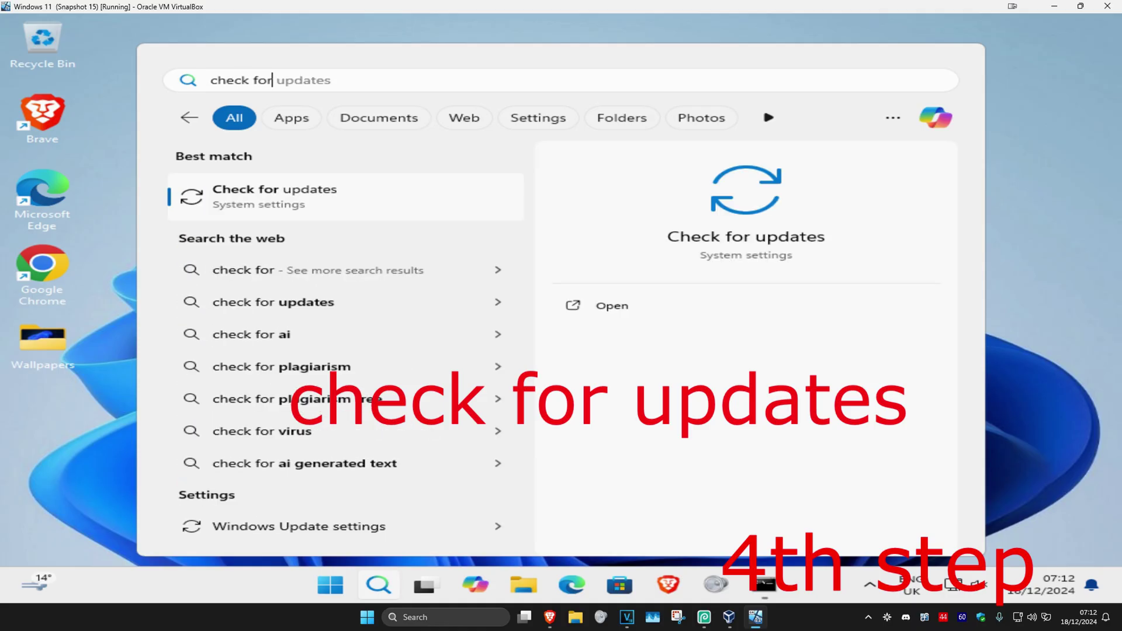
click(368, 206)
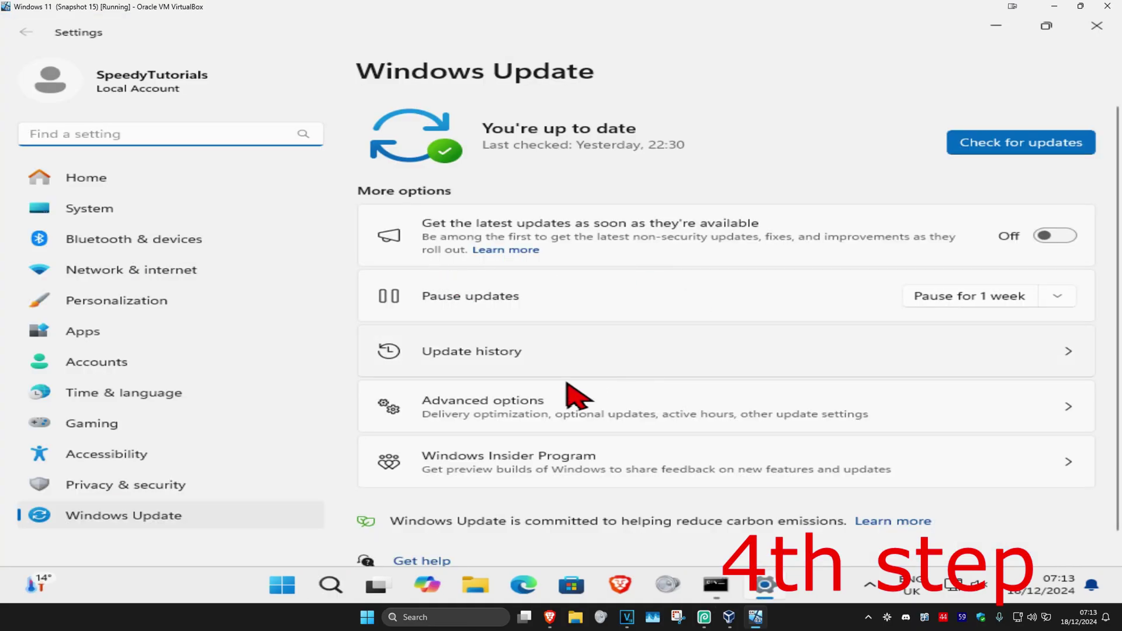
click(999, 143)
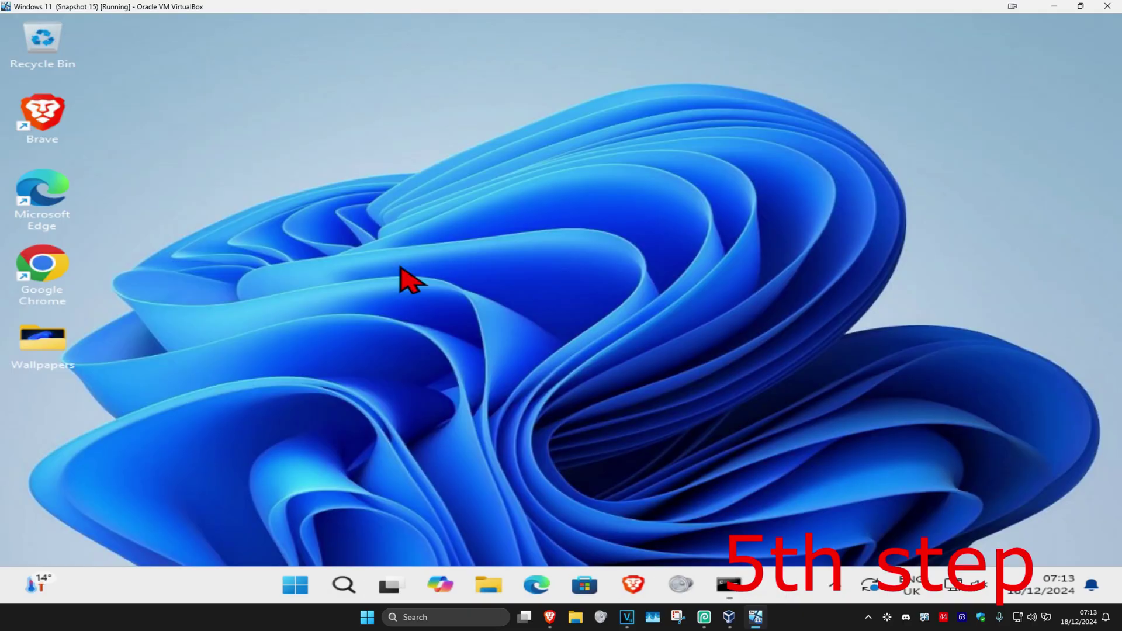
click(295, 584)
click(832, 461)
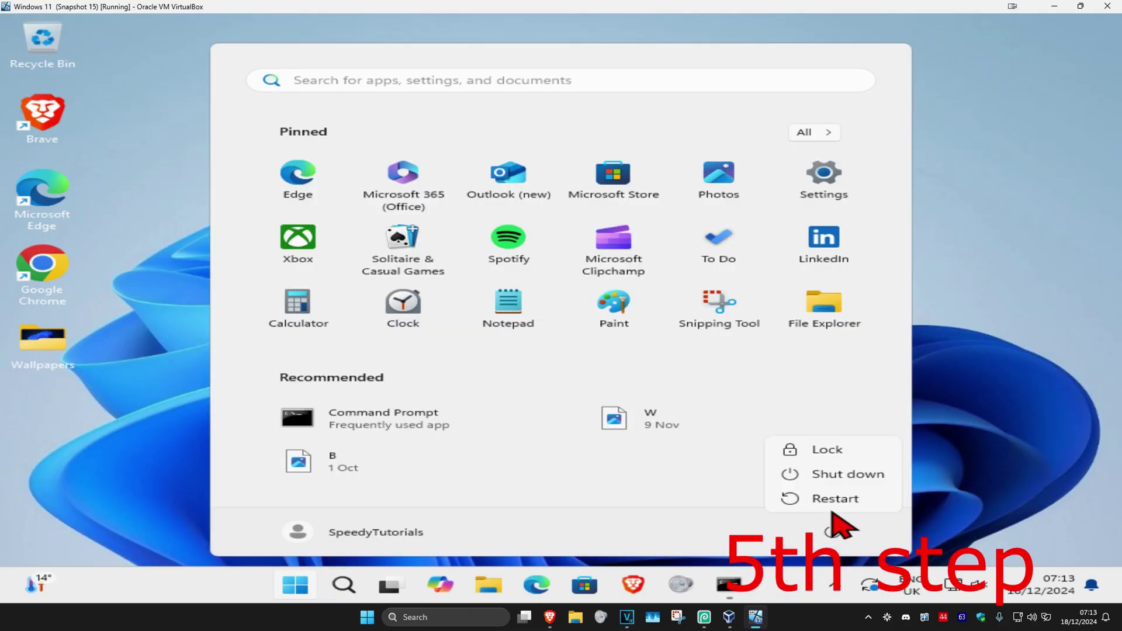